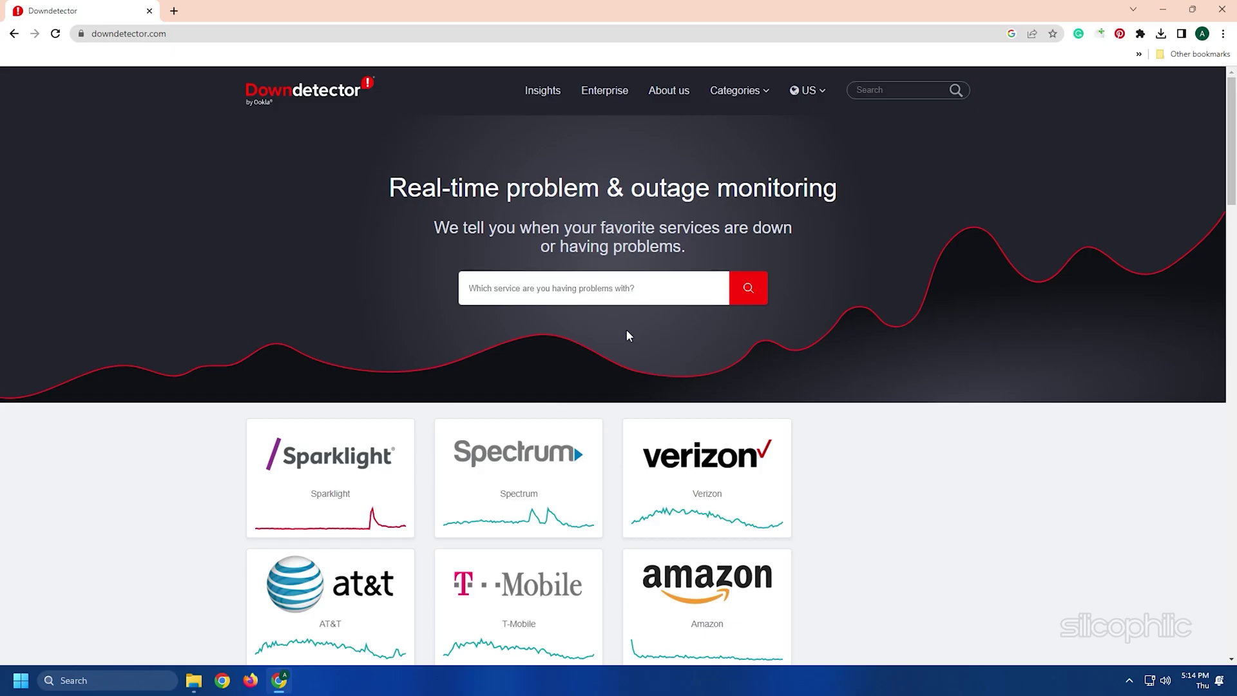
Search Downdetector for DIABLO and open the Diablo service's outage status page
left_click(585, 289)
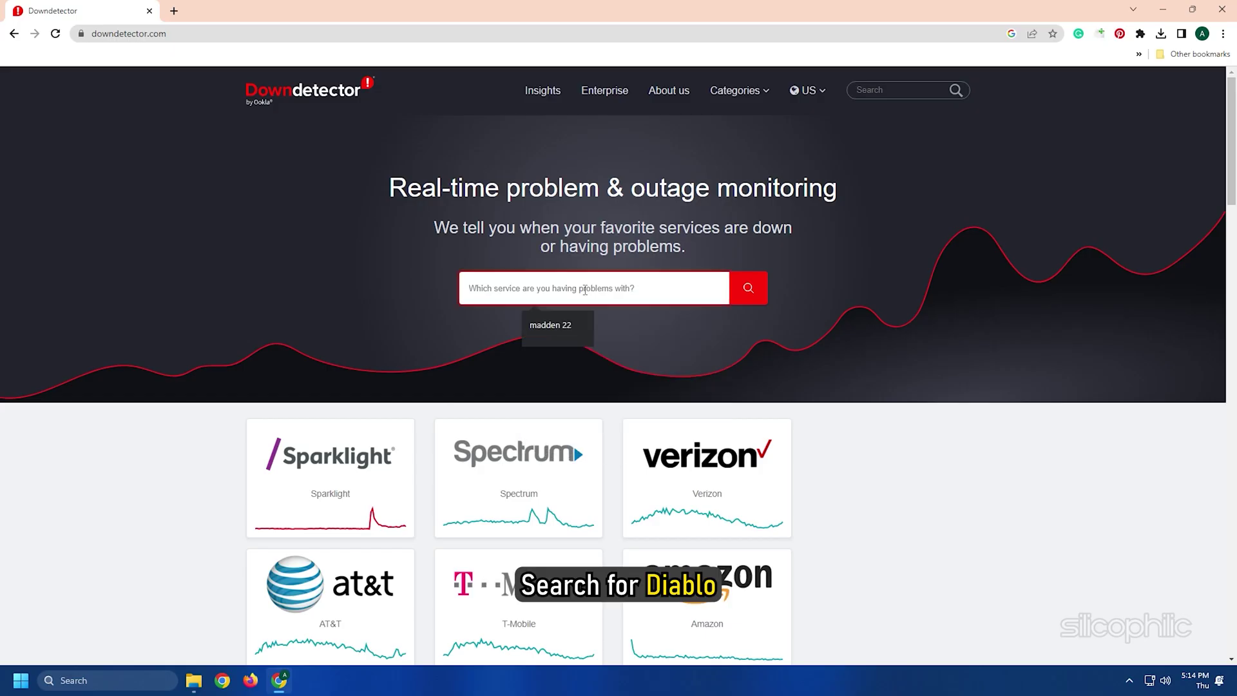
type("DIABLO")
key("Return")
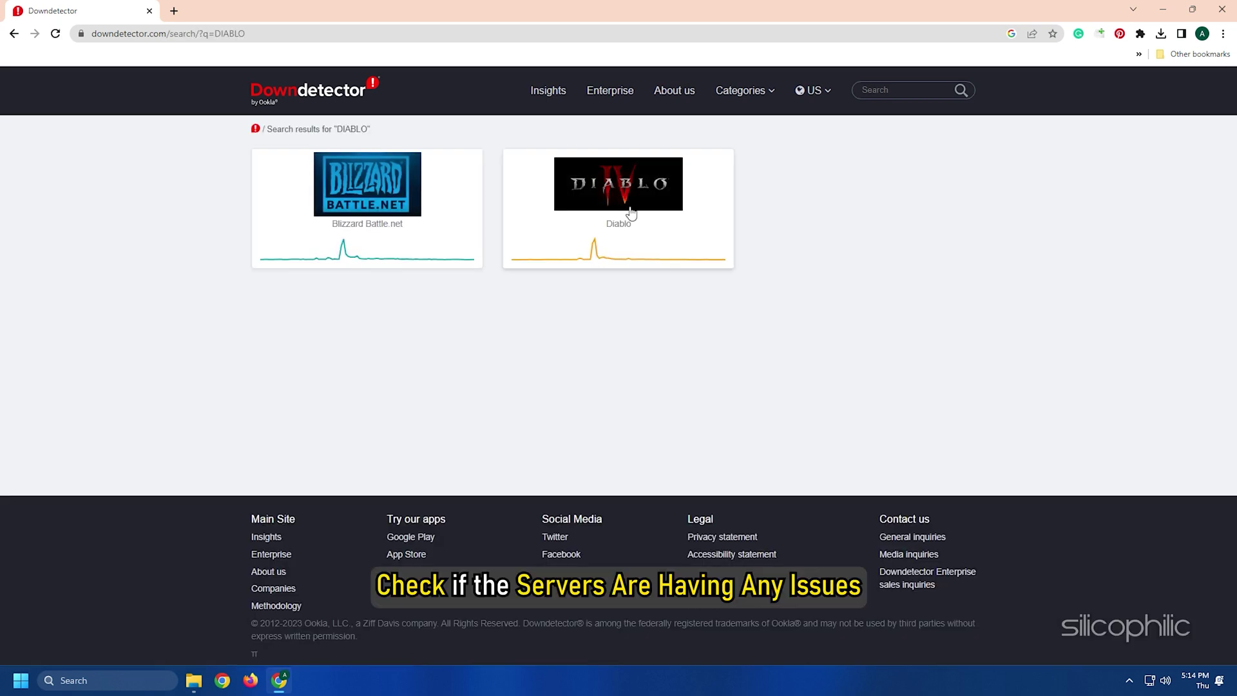
left_click(635, 203)
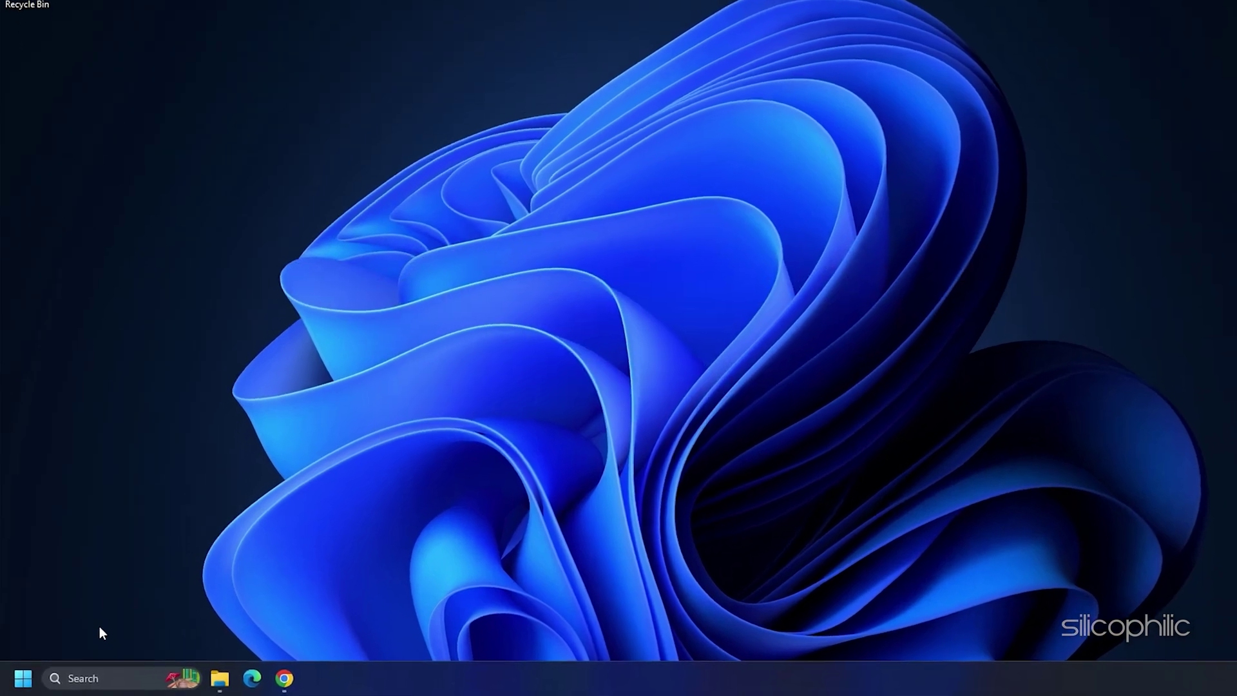
Find 'vpn' in Windows search and open the VPN settings page
left_click(77, 686)
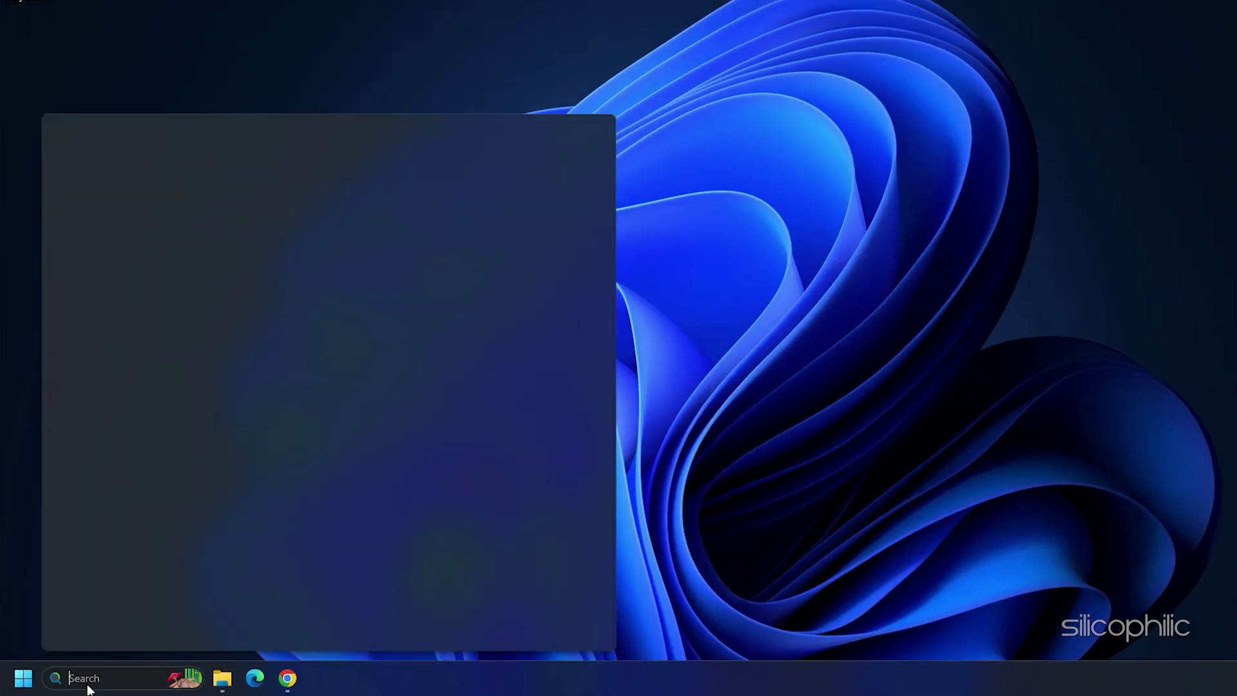
type("vpn settings")
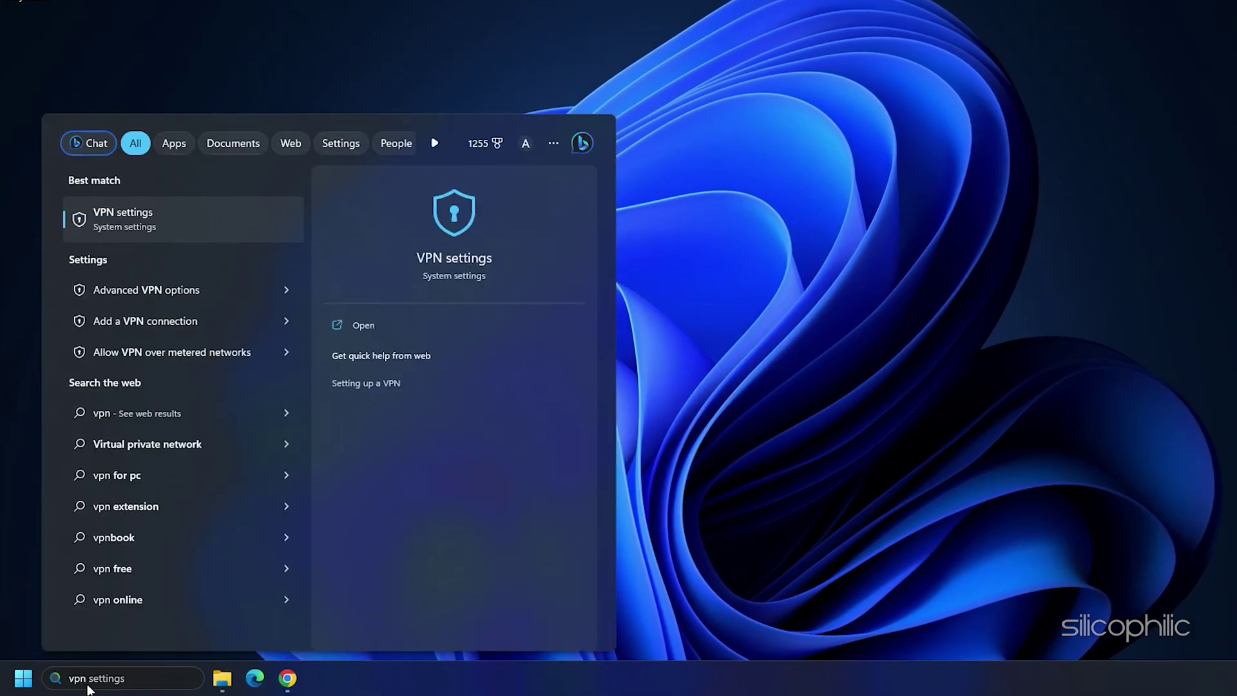
left_click(95, 219)
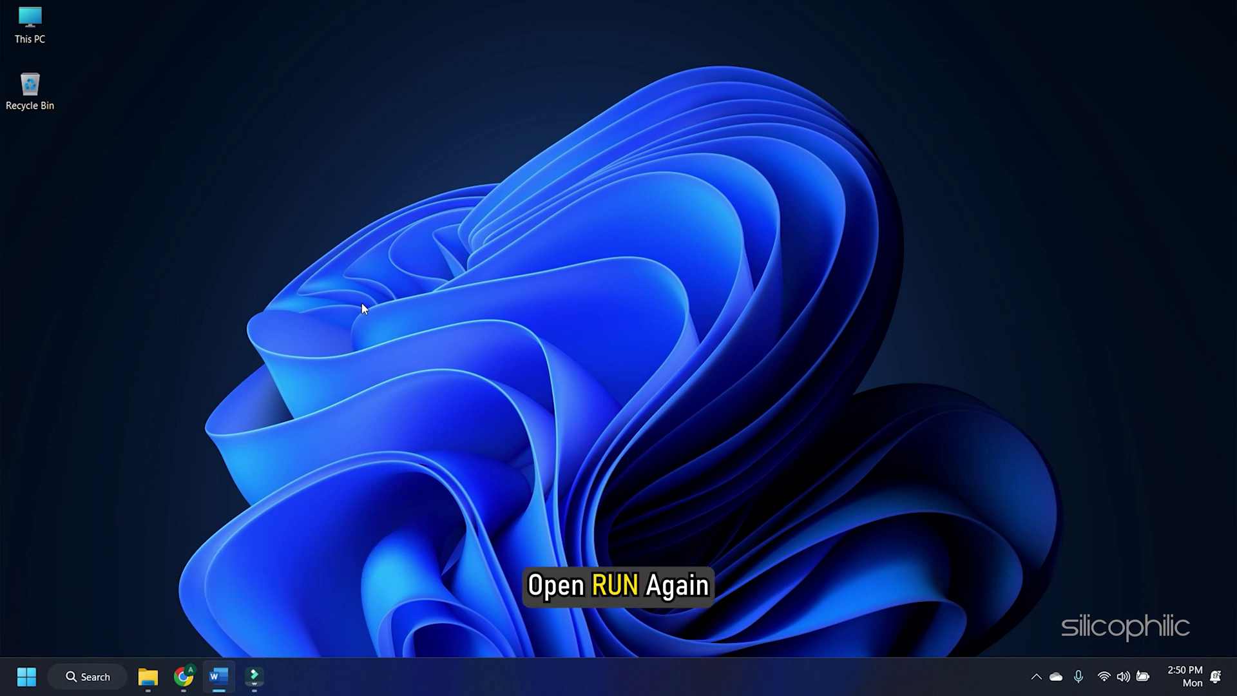
Open the Wi-Fi adapter's properties from Network Connections via ncpa.cpl
key("super+r")
type("ncp")
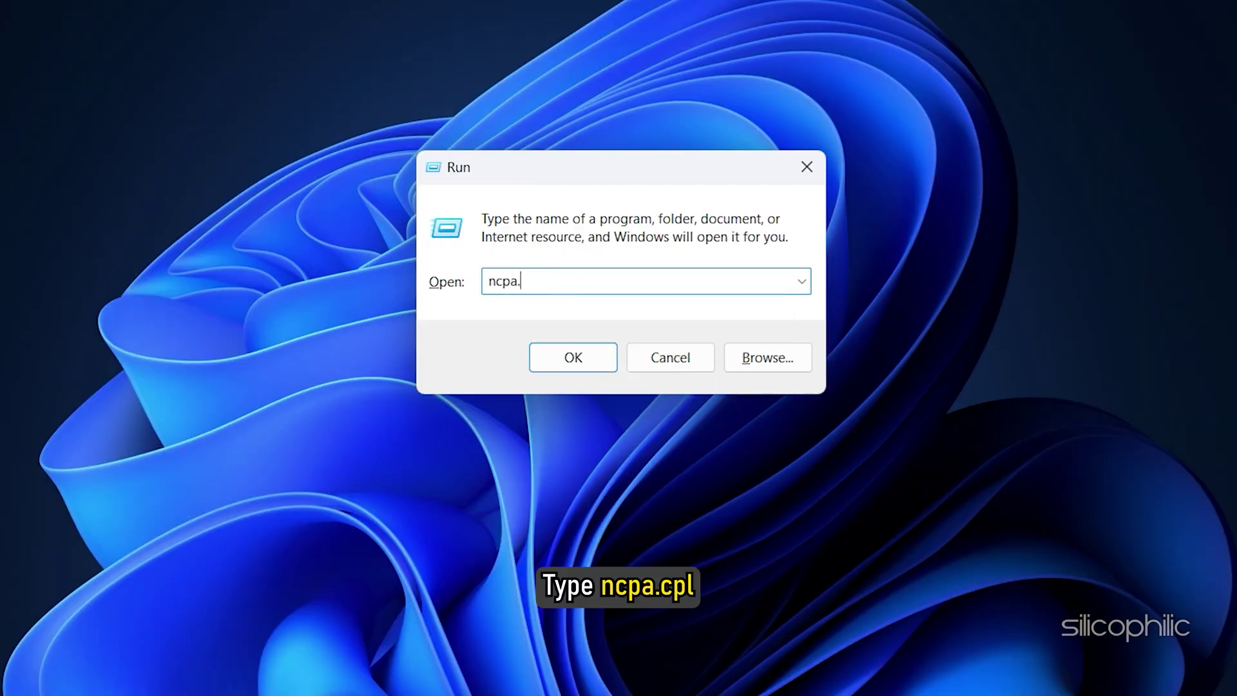
type("a.cpl")
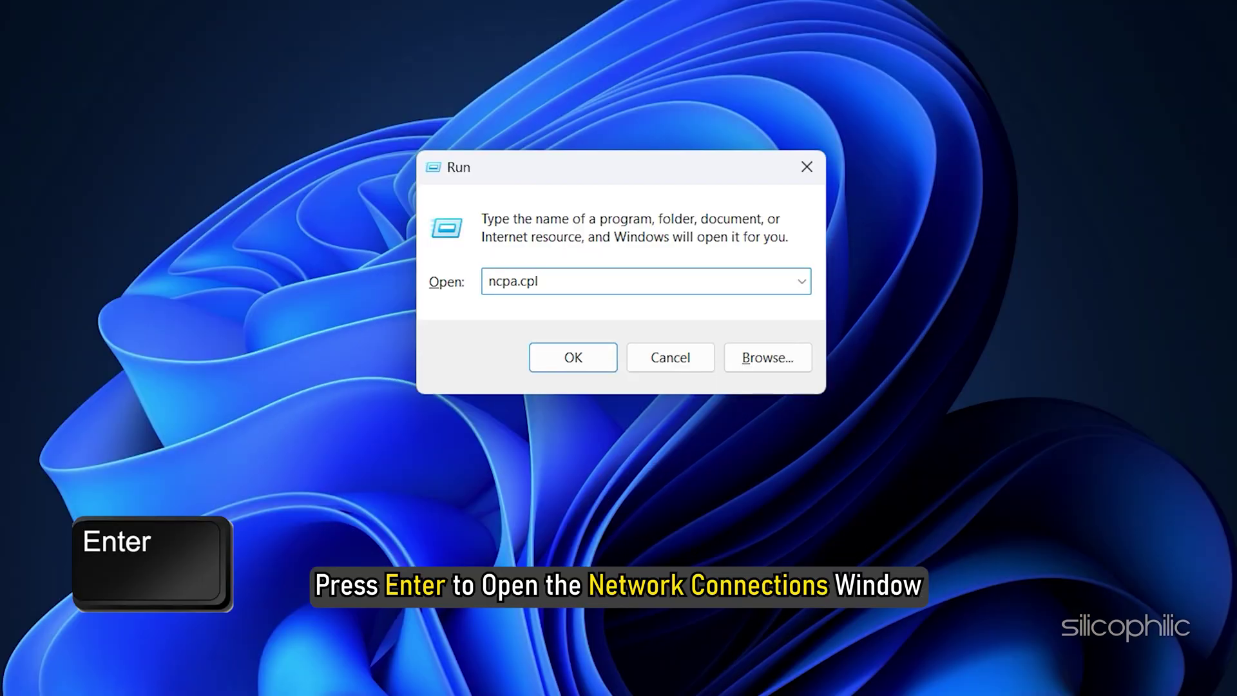
key("Return")
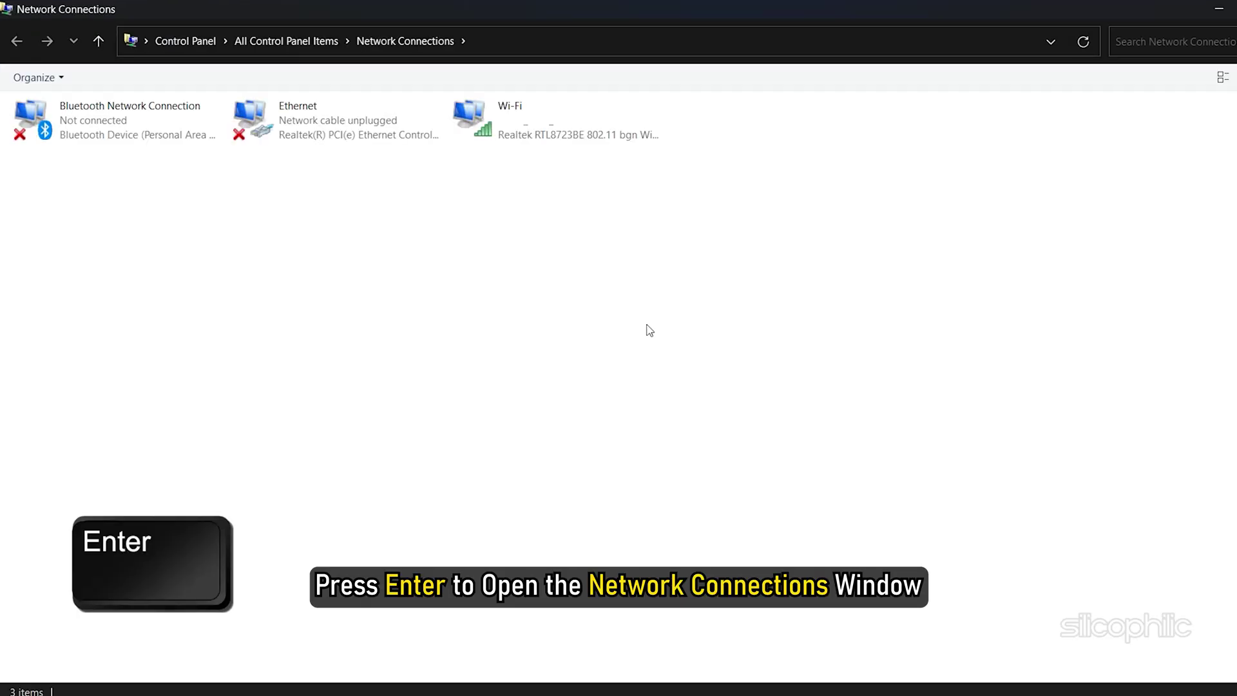
right_click(524, 134)
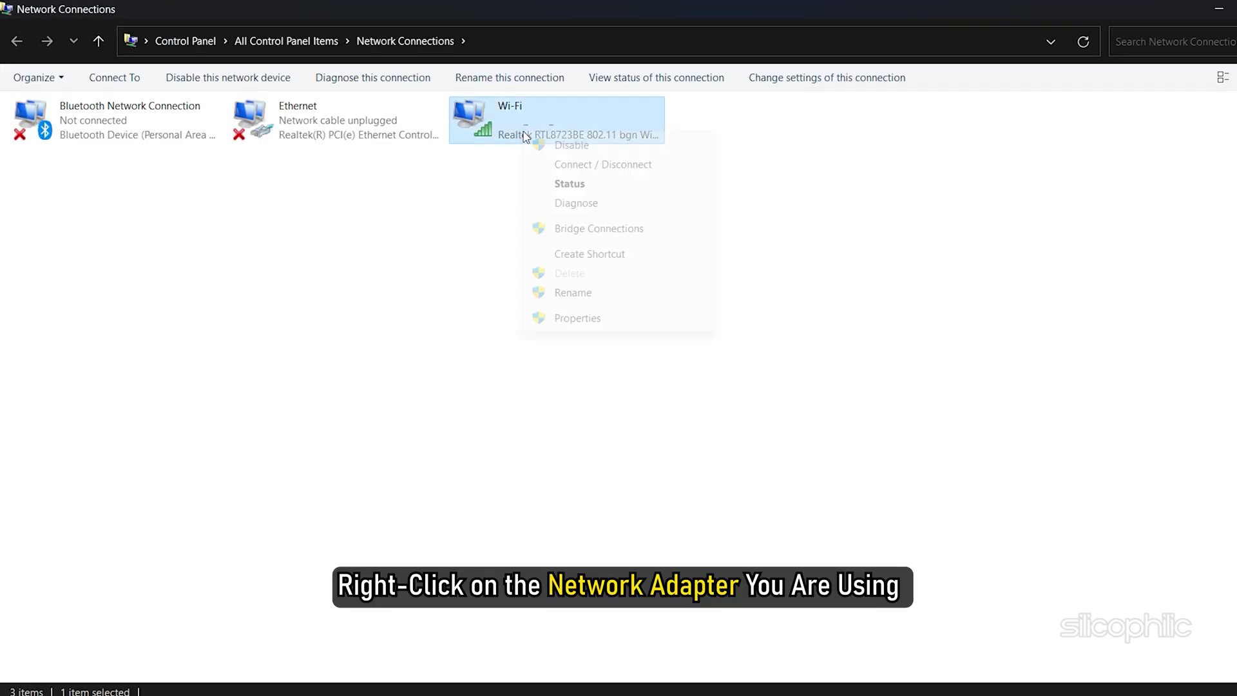
left_click(563, 318)
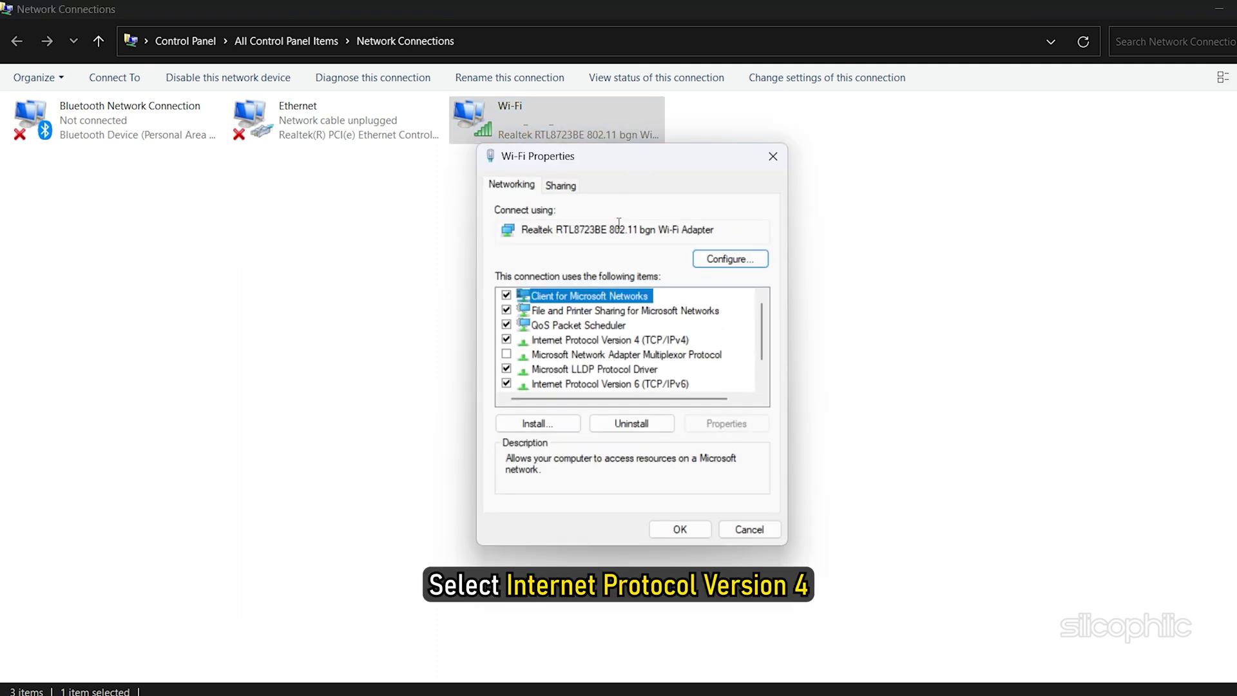
Set the IPv4 DNS servers to 8.8.8.8 and 8.8.4.4, then close the properties
left_click(595, 342)
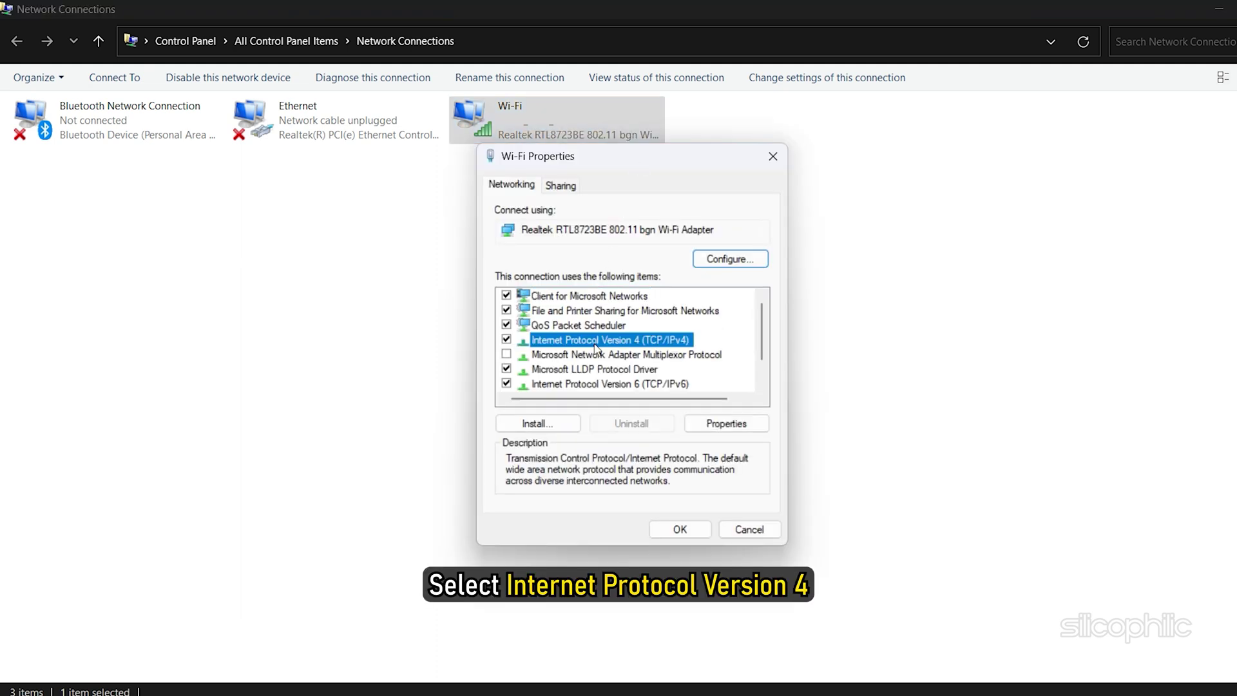
left_click(716, 425)
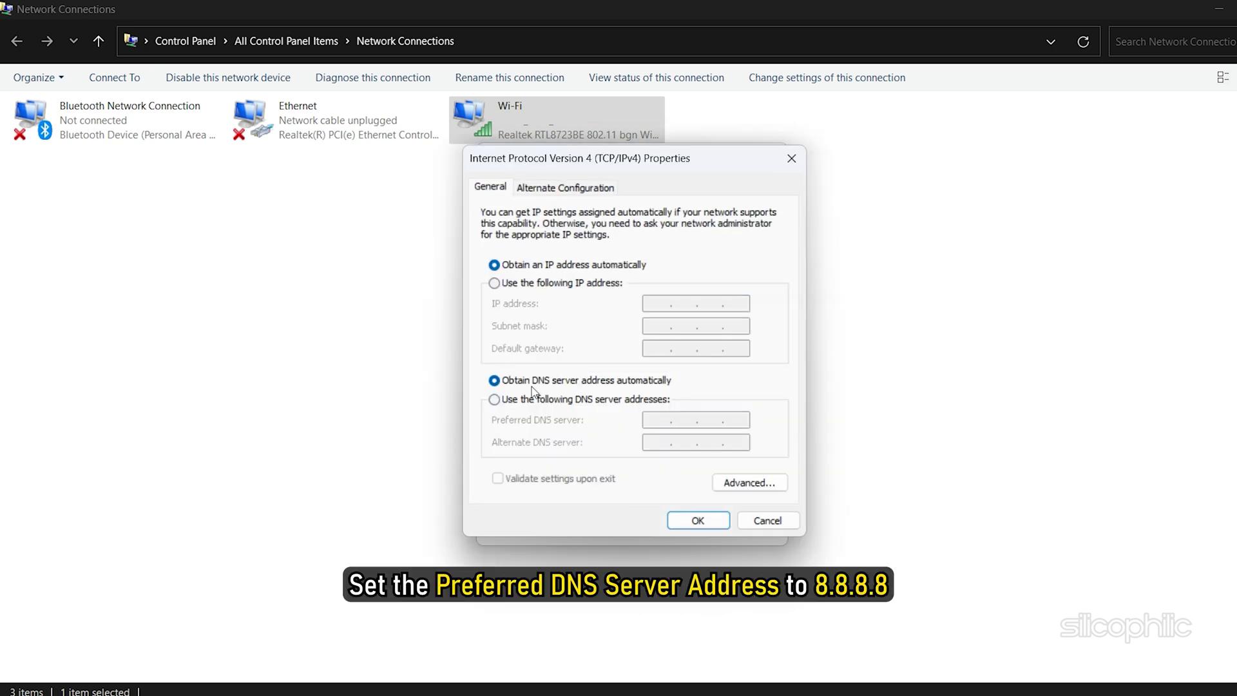
left_click(531, 407)
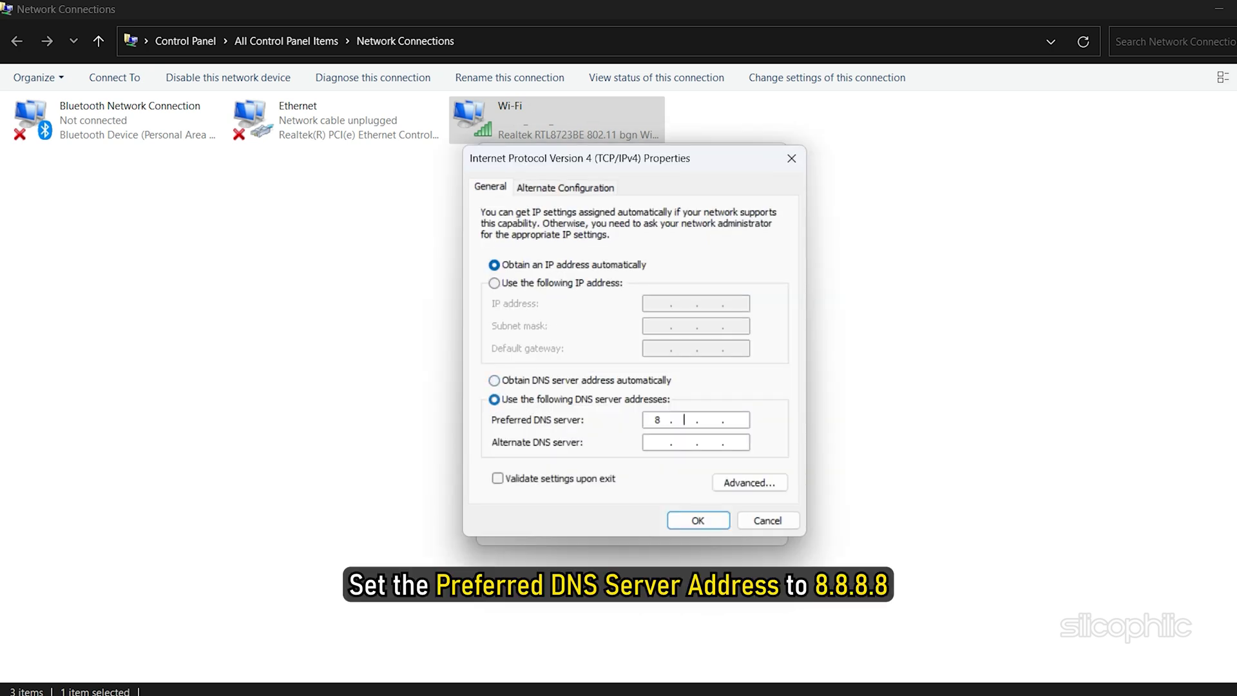
type("8.8.8.8")
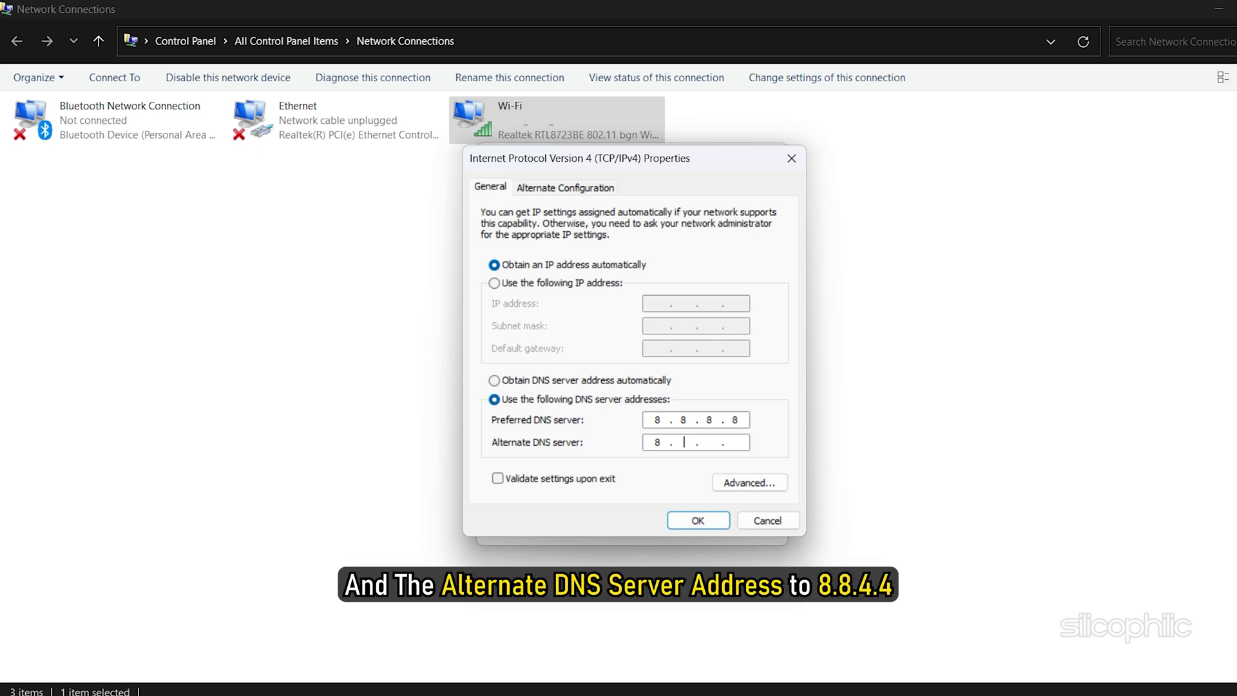
type("4")
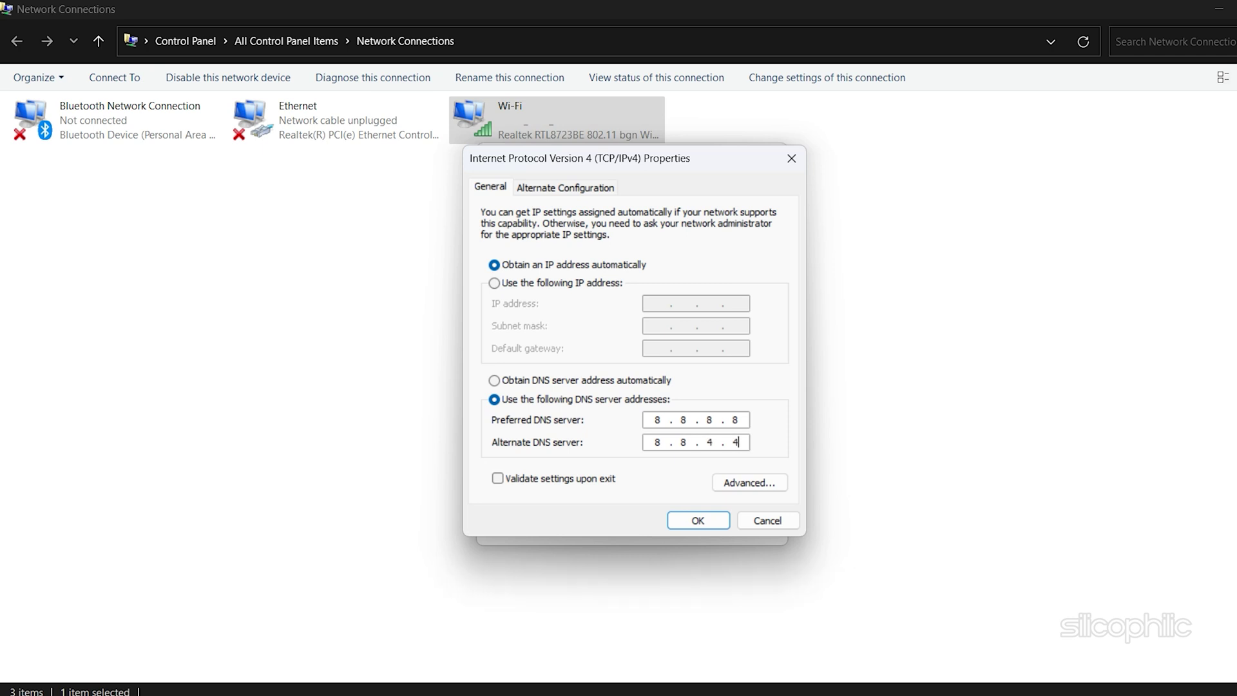
left_click(697, 520)
left_click(677, 529)
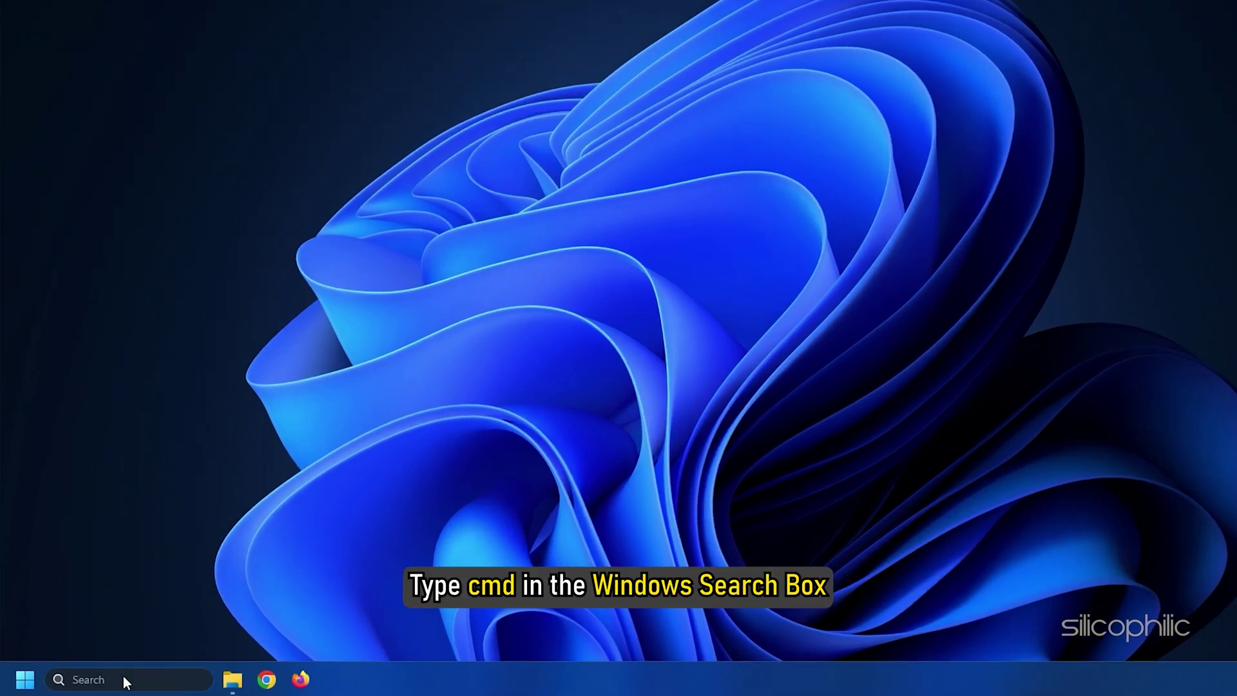
Search 'cmd' and launch Command Prompt as administrator, approving the UAC prompt
left_click(124, 678)
type("cmd")
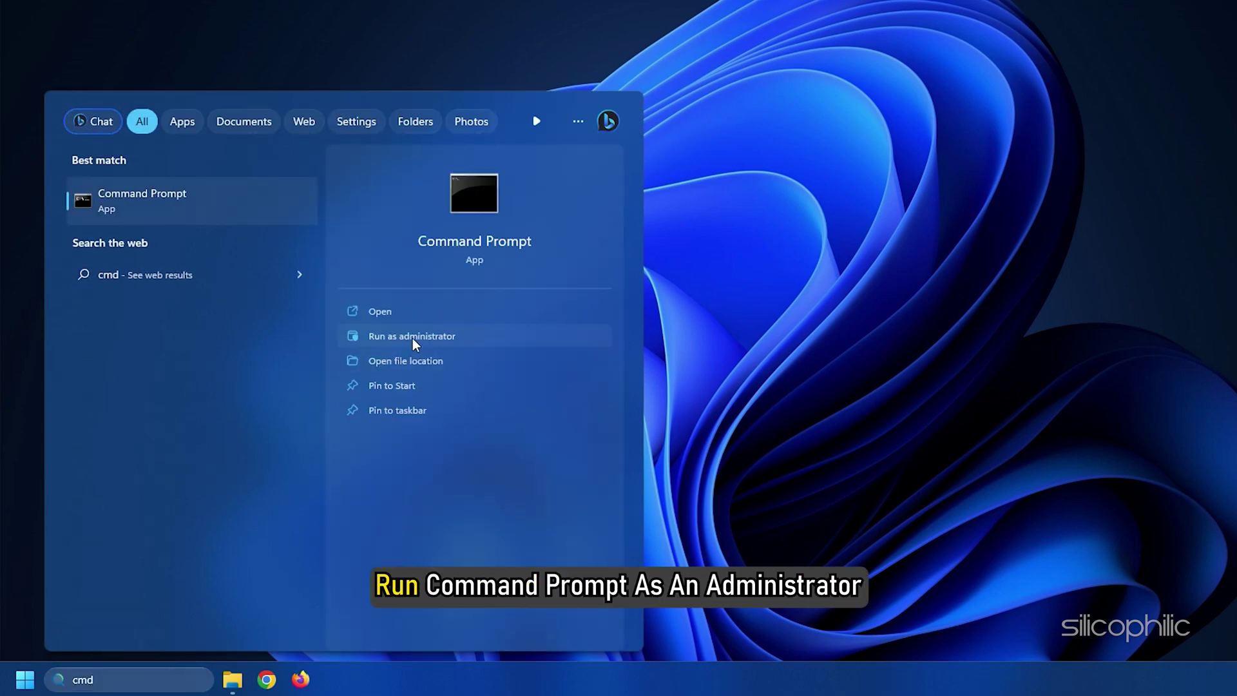
left_click(411, 338)
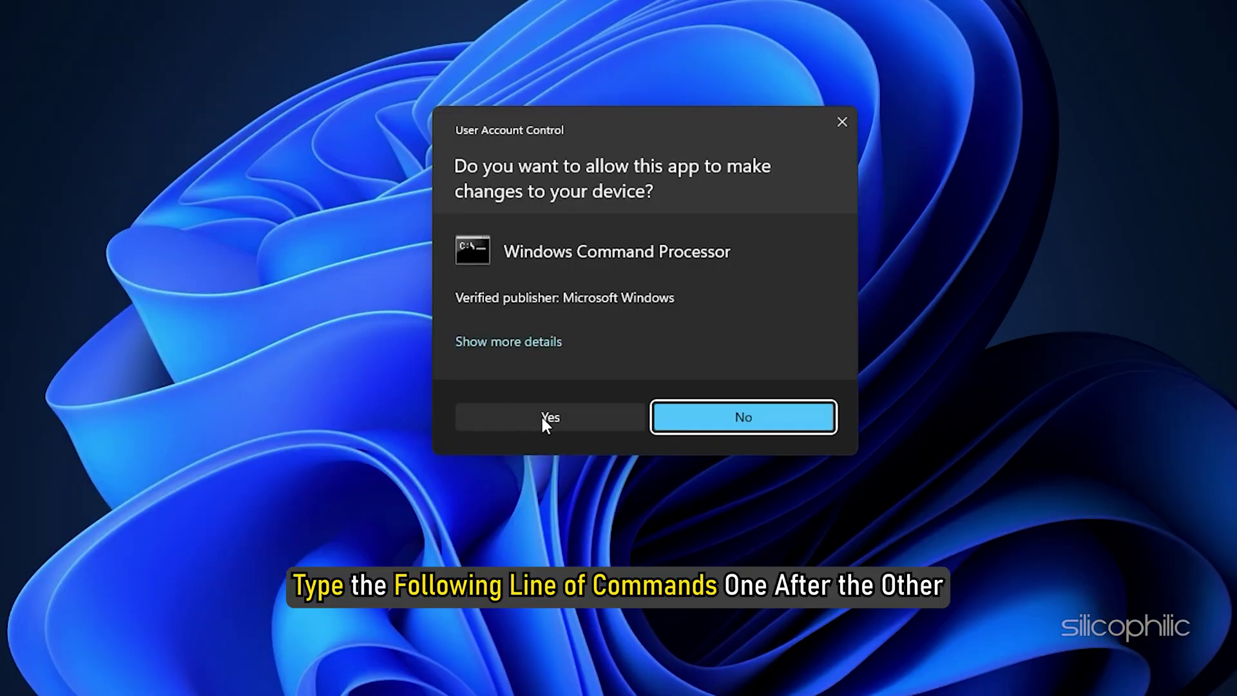
left_click(544, 419)
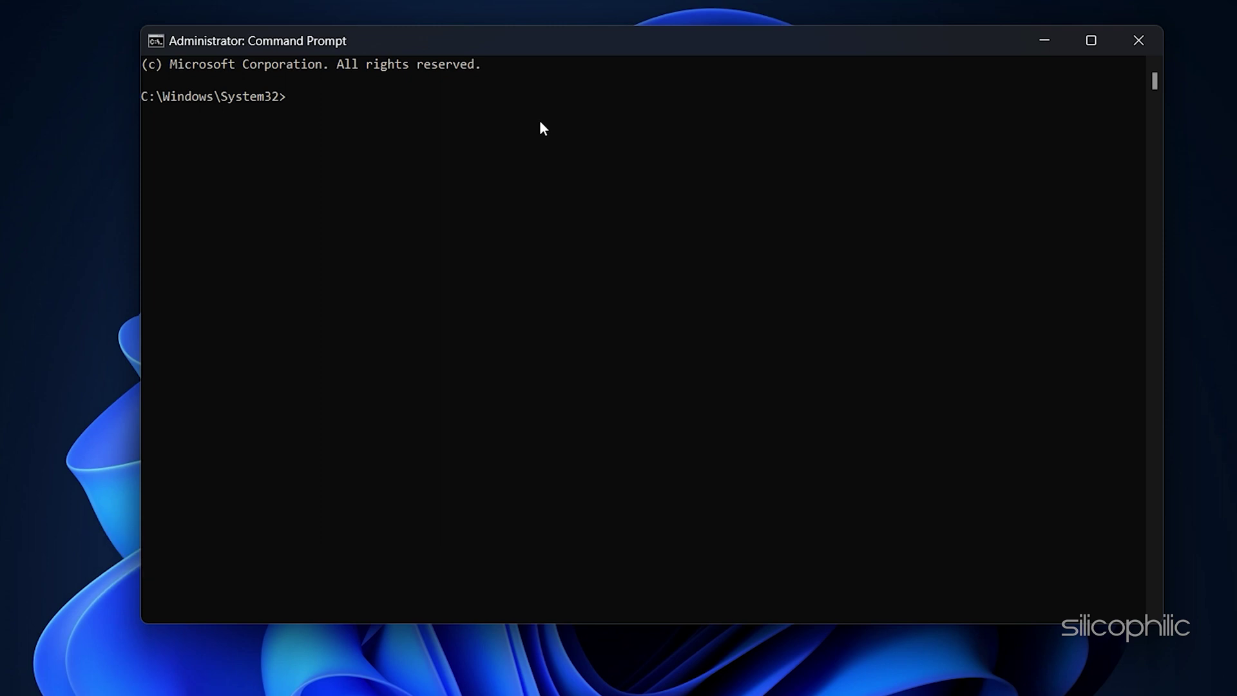
Run ipconfig /flushdns, ipconfig /release and ipconfig /renew
type("ipconfig")
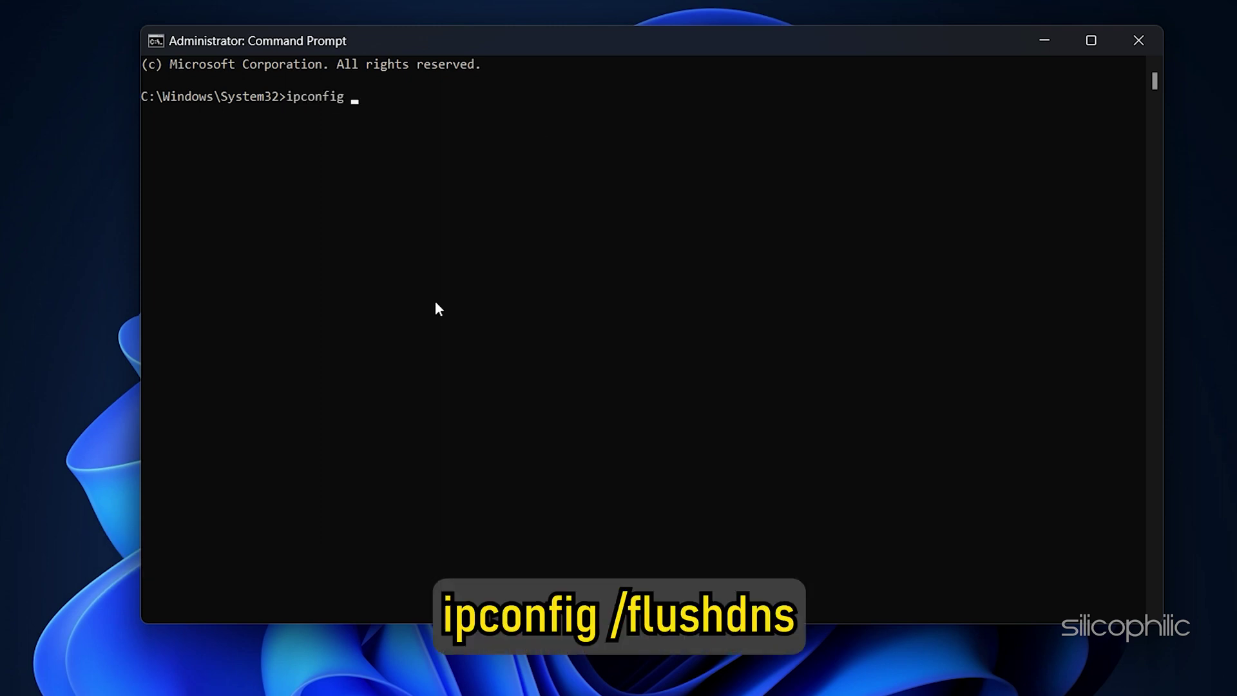
type(" /flushdns")
key("Return")
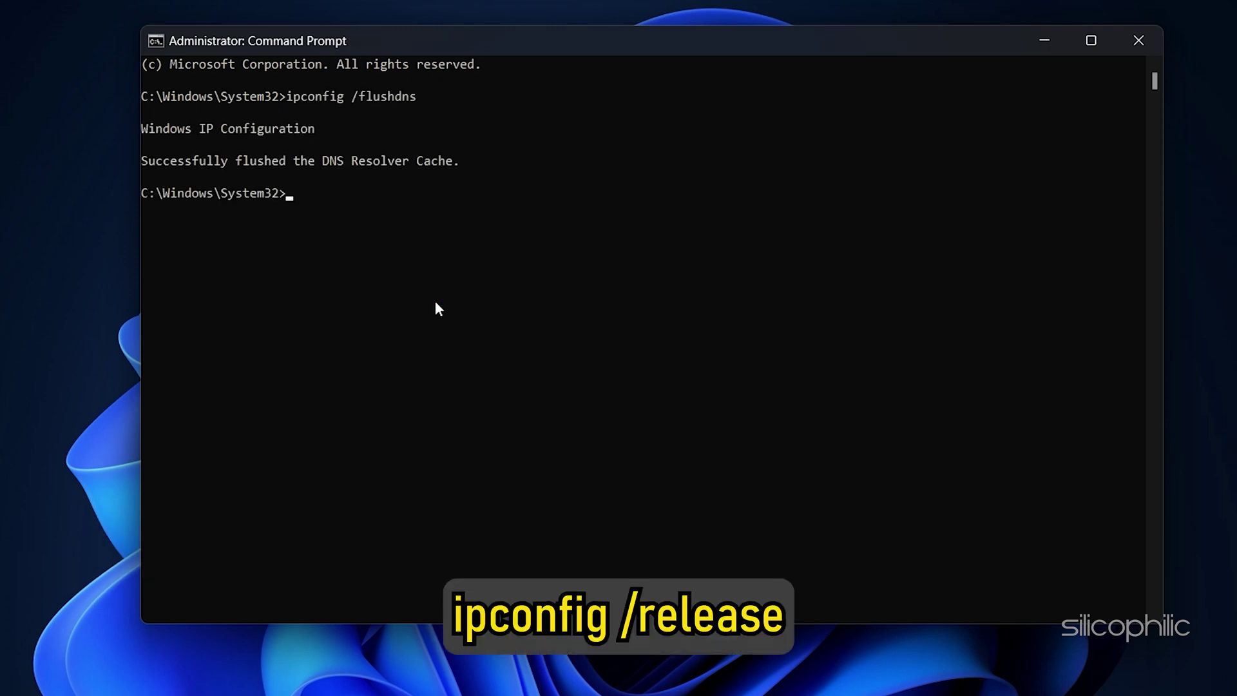
type("ipconfig /release")
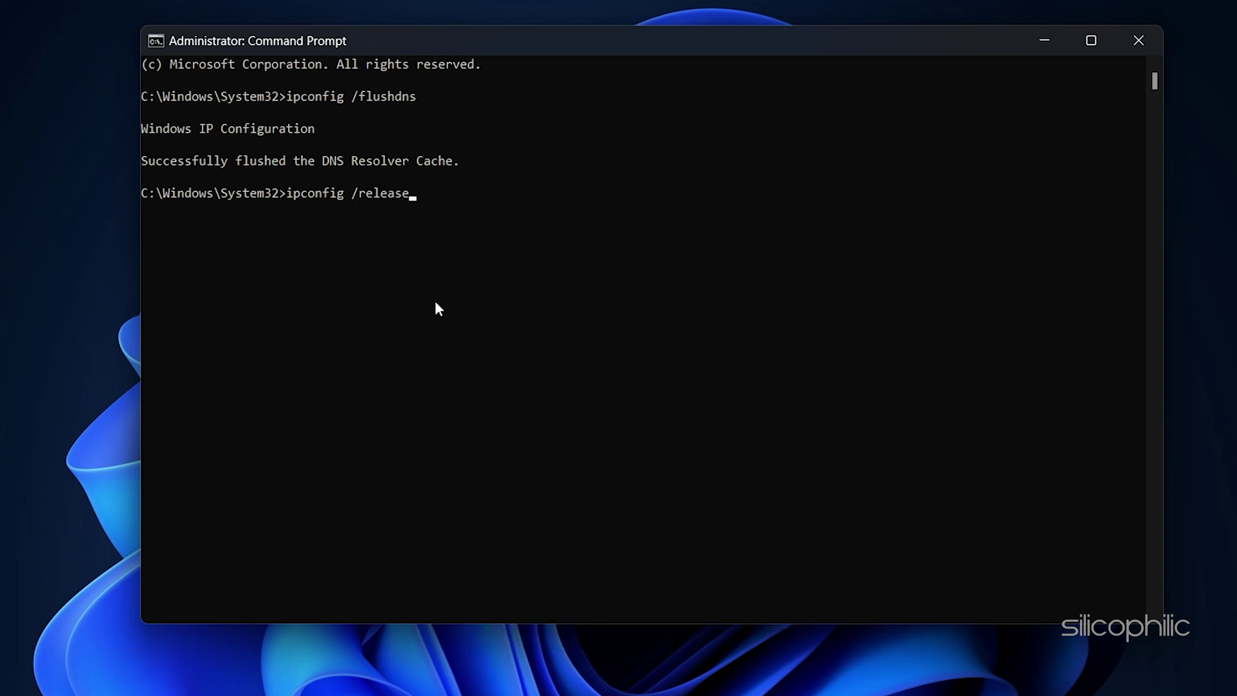
key("Return")
type("i")
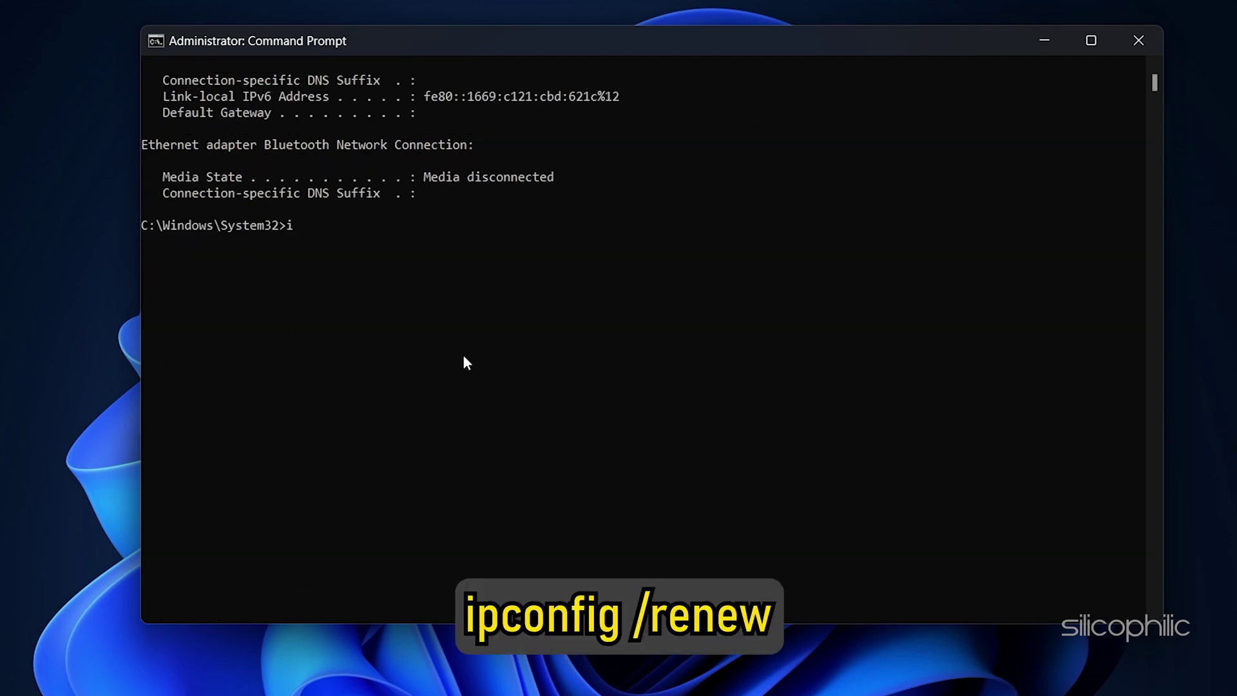
type("pconfig /re")
type("new")
key("Return")
Reset the IP stack and Winsock catalog with netsh int ip reset and netsh winsock reset
type("ne")
type("tsh")
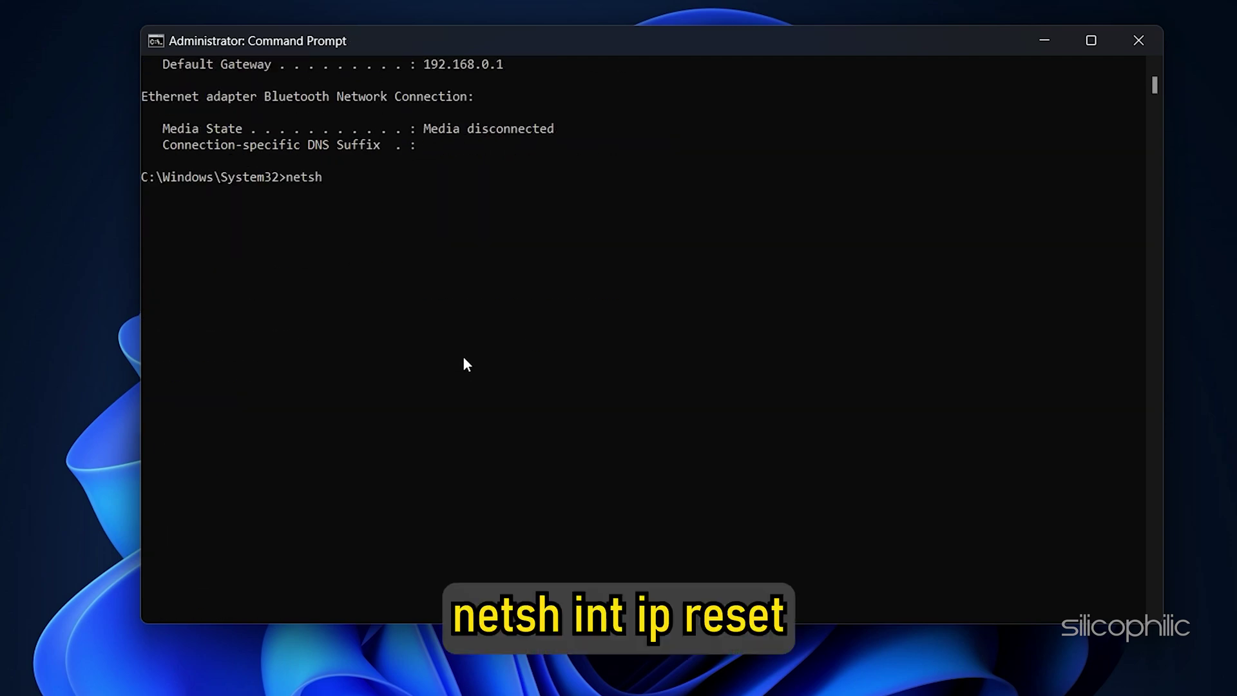
type(" int ip reset")
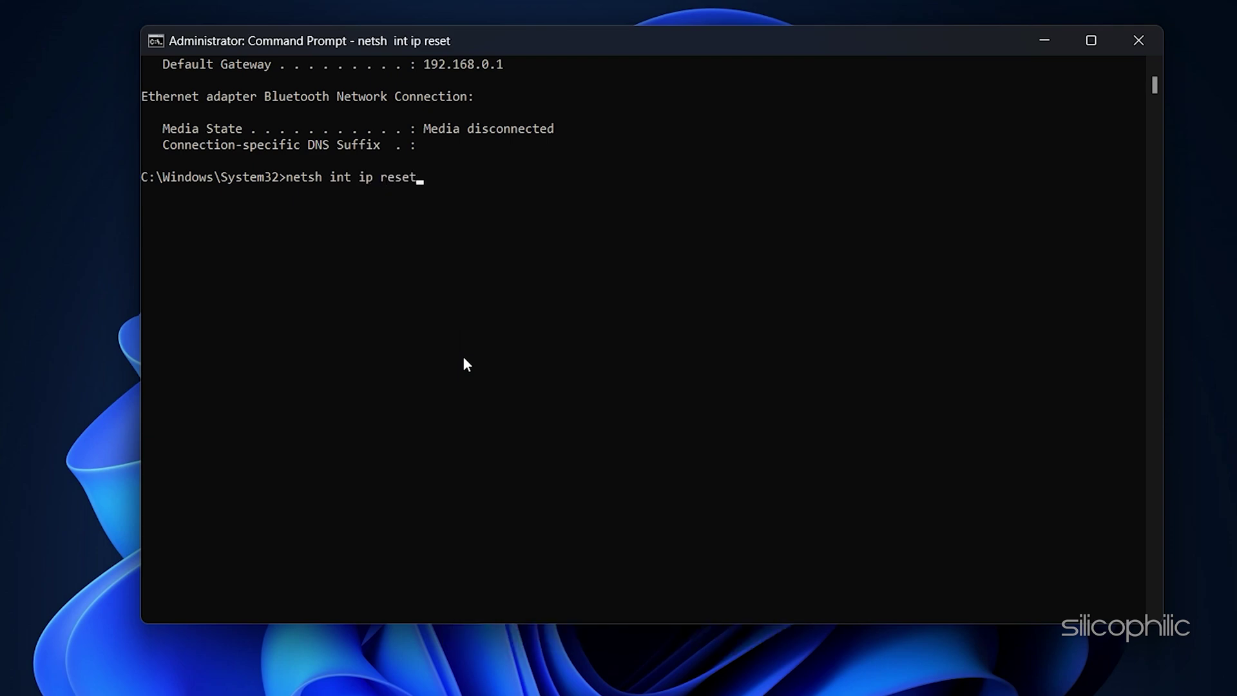
key("Return")
type("h winsock reset")
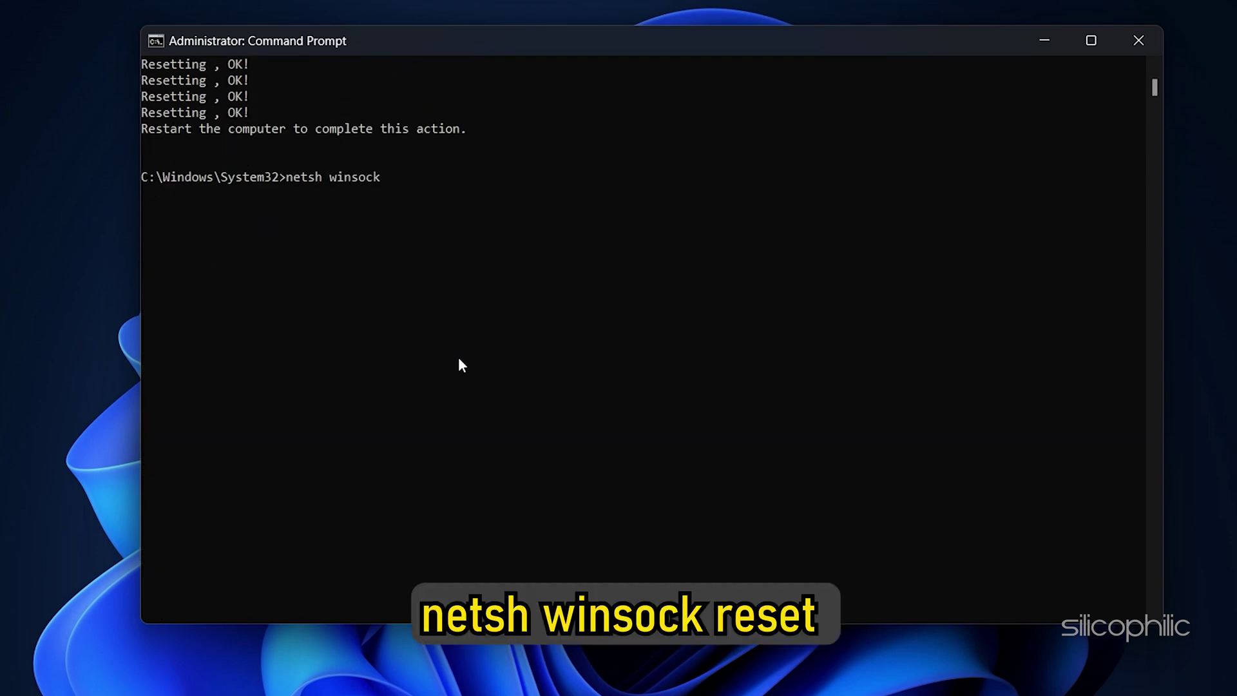
key("Return")
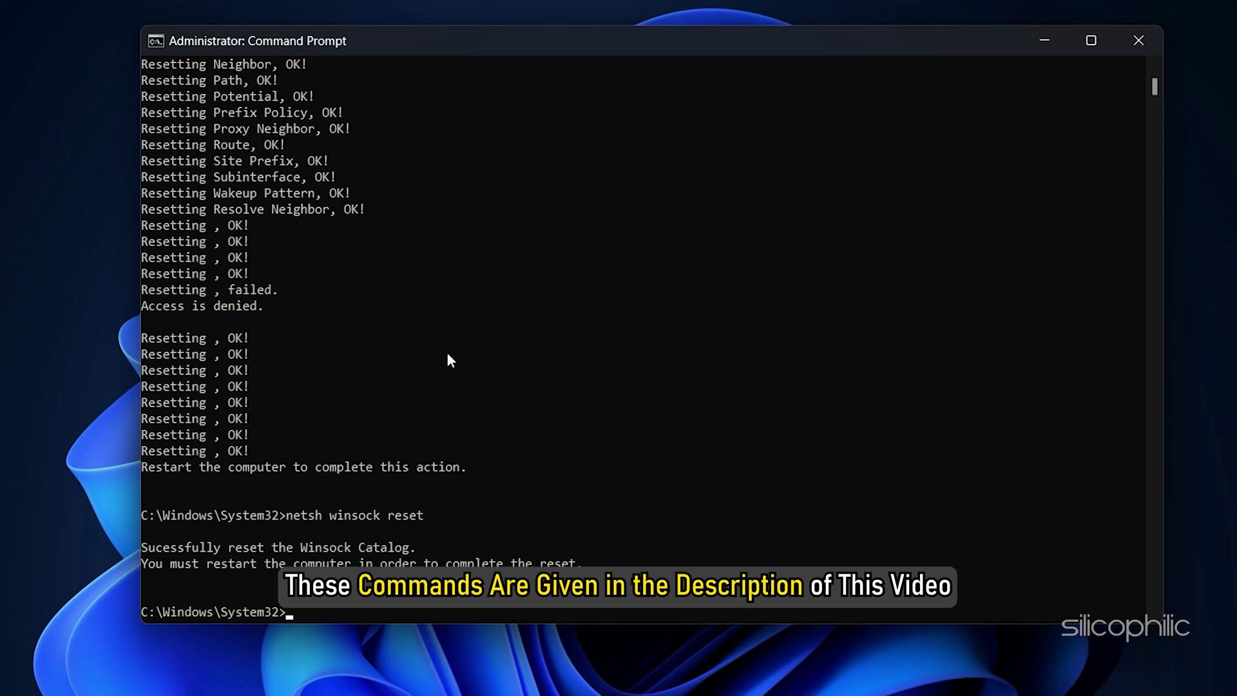
scroll(461, 342, "down", 4)
scroll(462, 344, "down", 1)
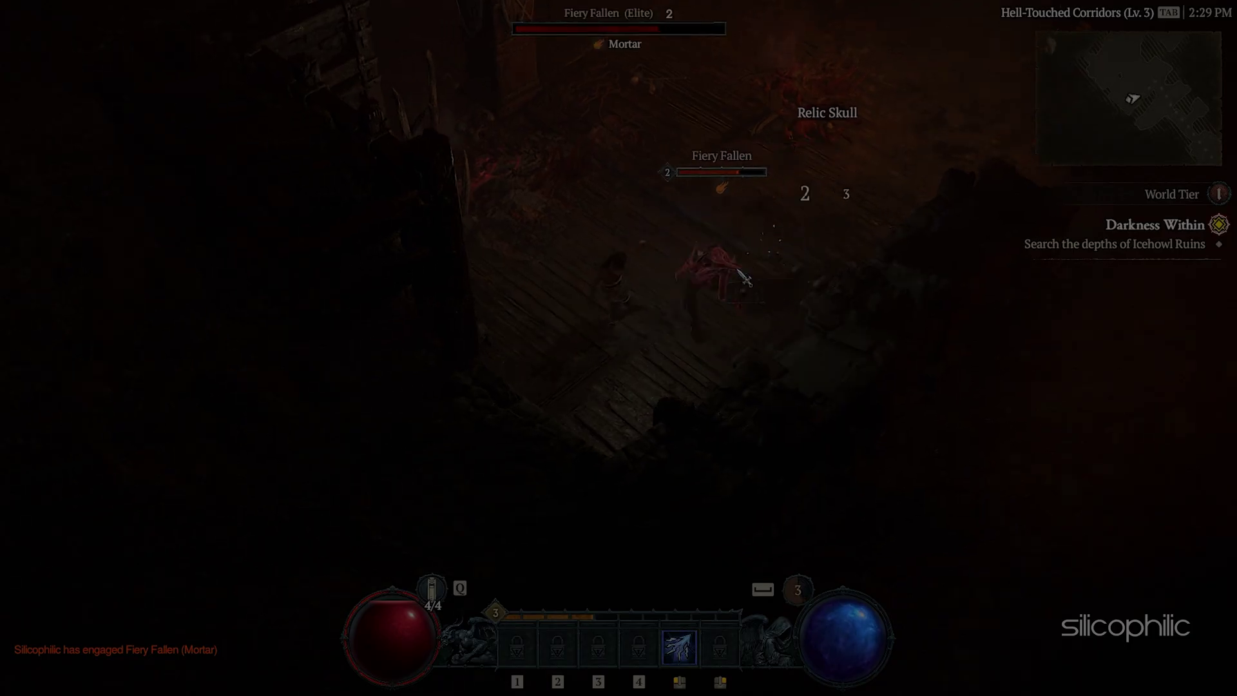
Fight the Fallen pack in Hell-Touched Corridors and view the character panel to confirm the game connects
left_click(742, 281)
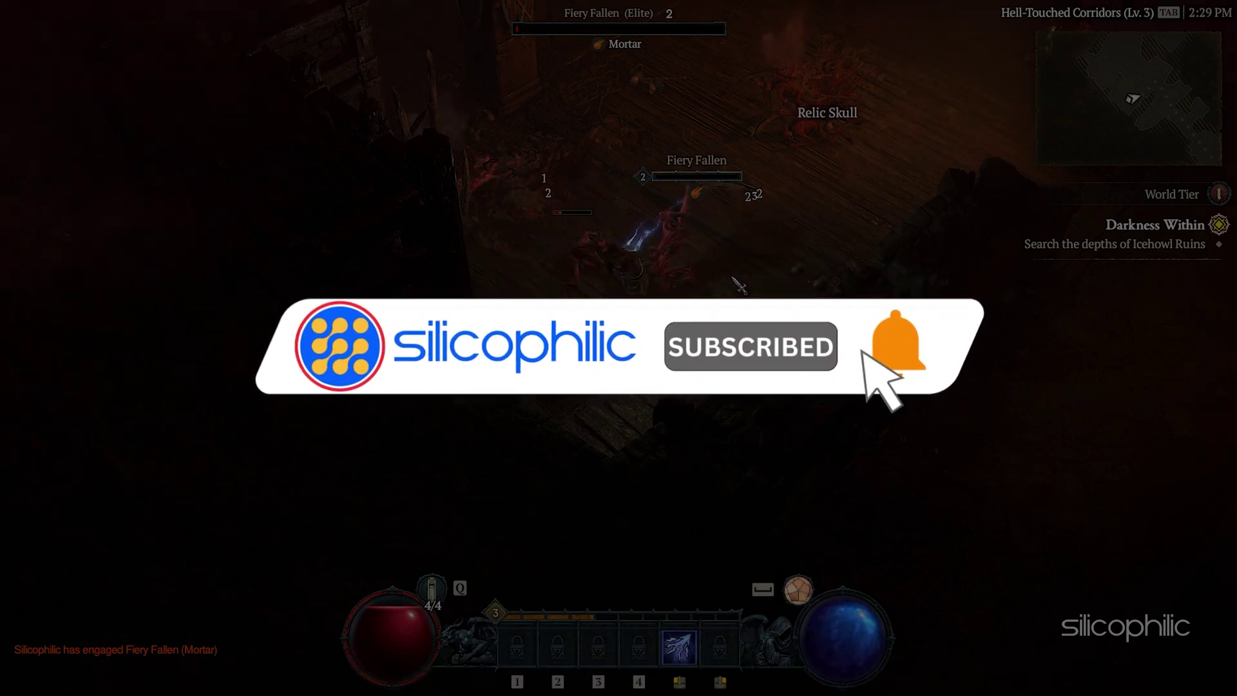
left_click(613, 198)
left_click(599, 464)
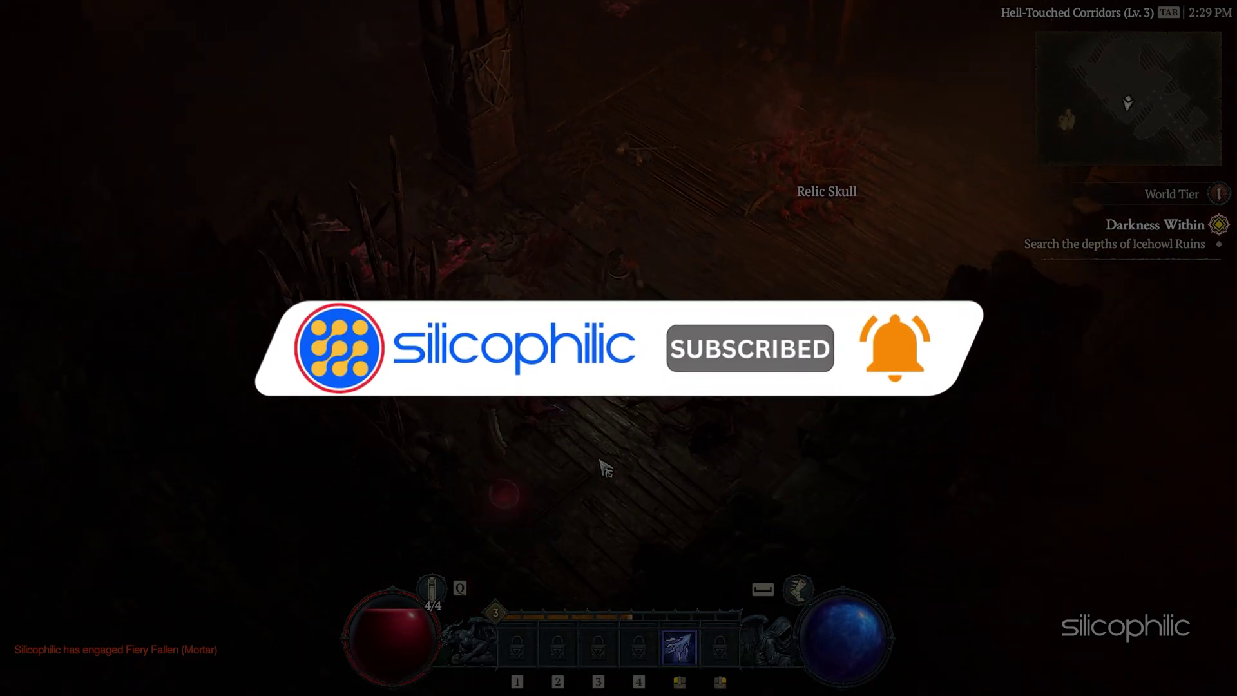
left_click(798, 183)
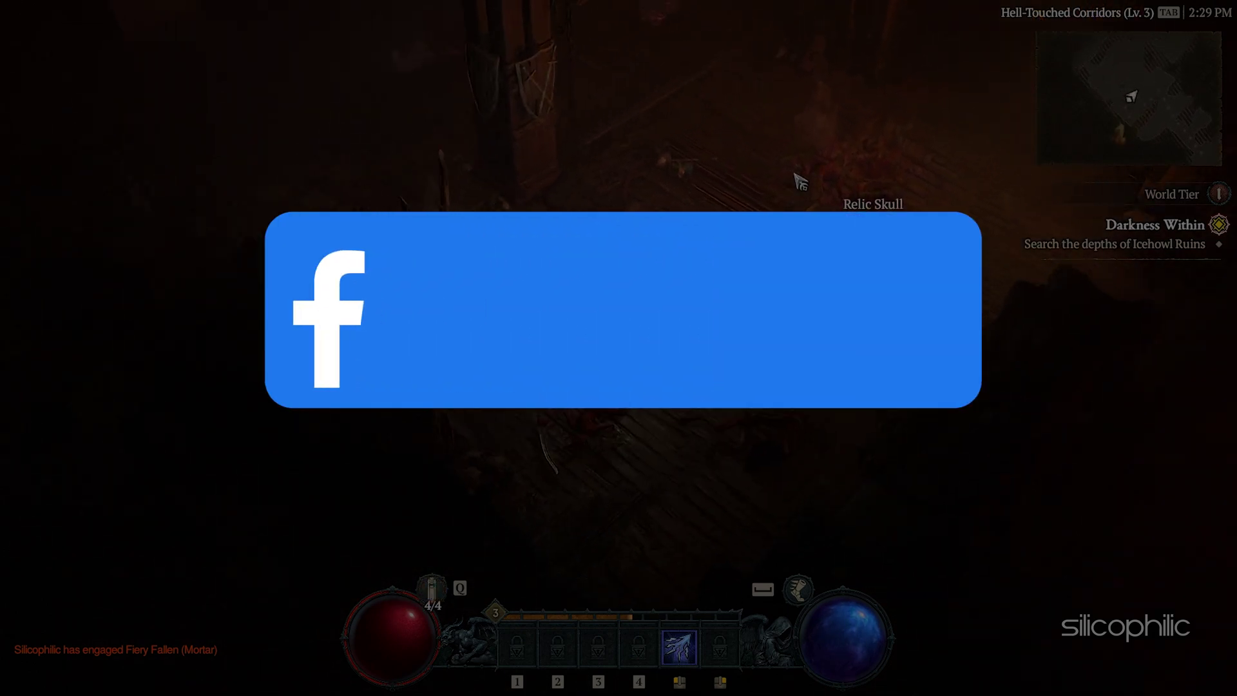
left_click(773, 516)
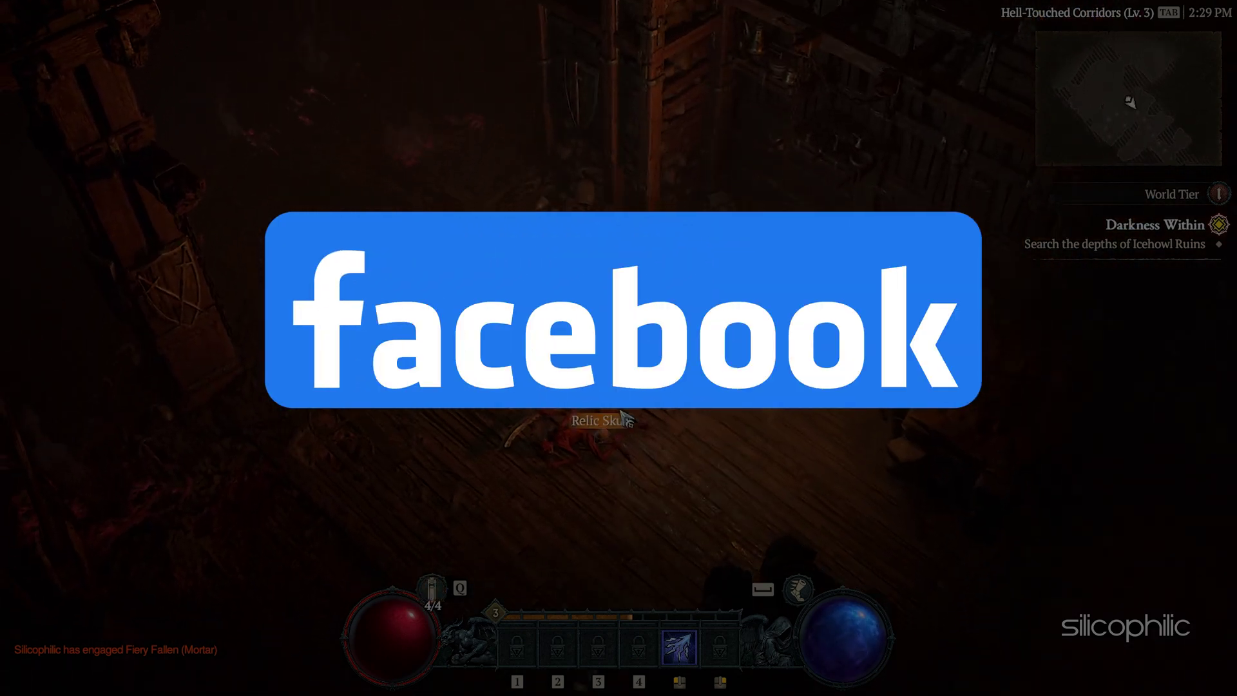
key("c")
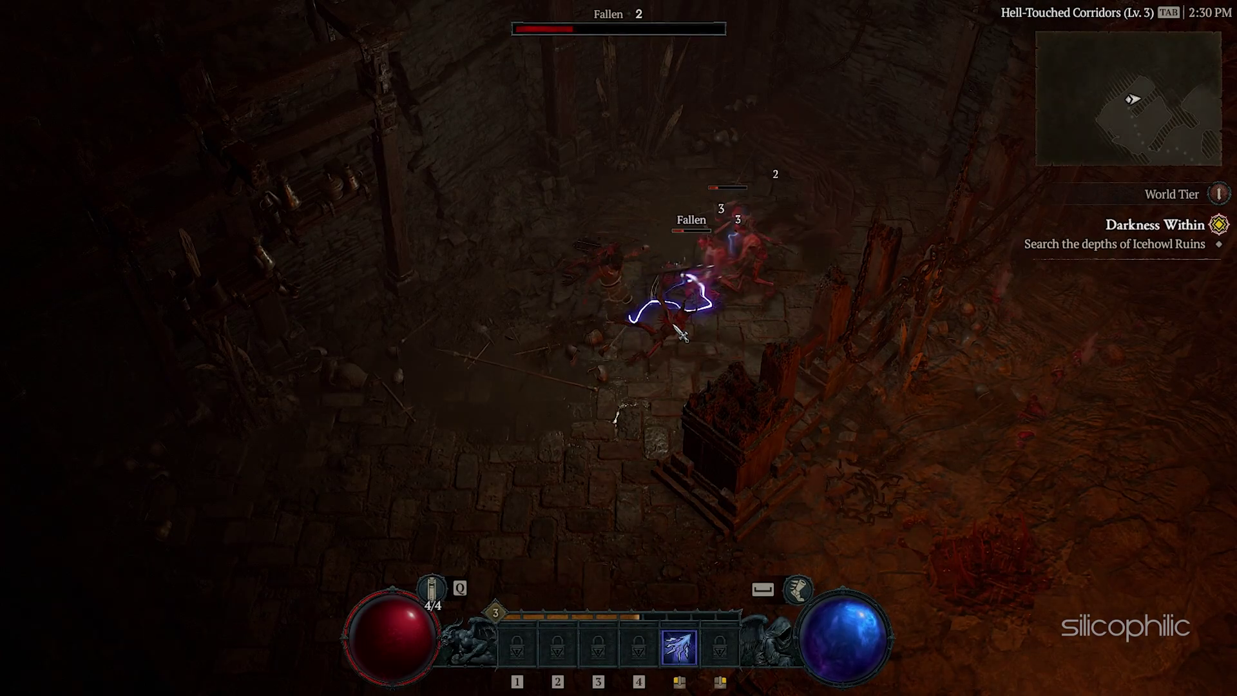
left_click(735, 262)
left_click(679, 279)
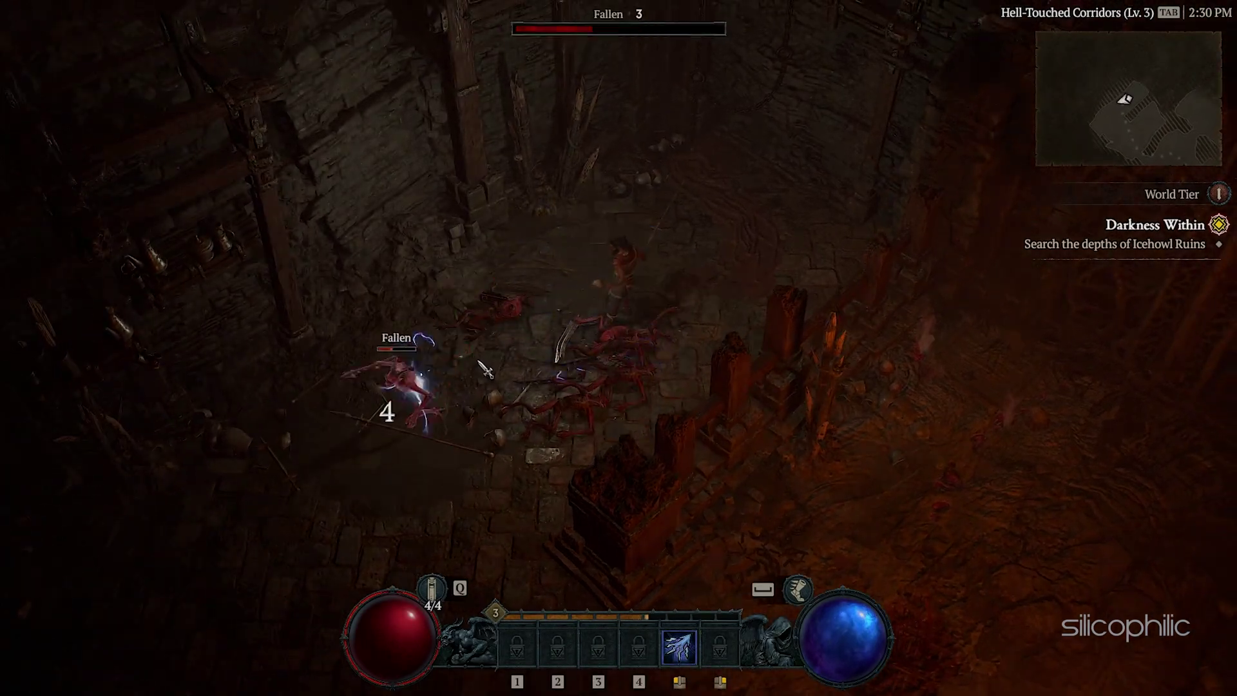